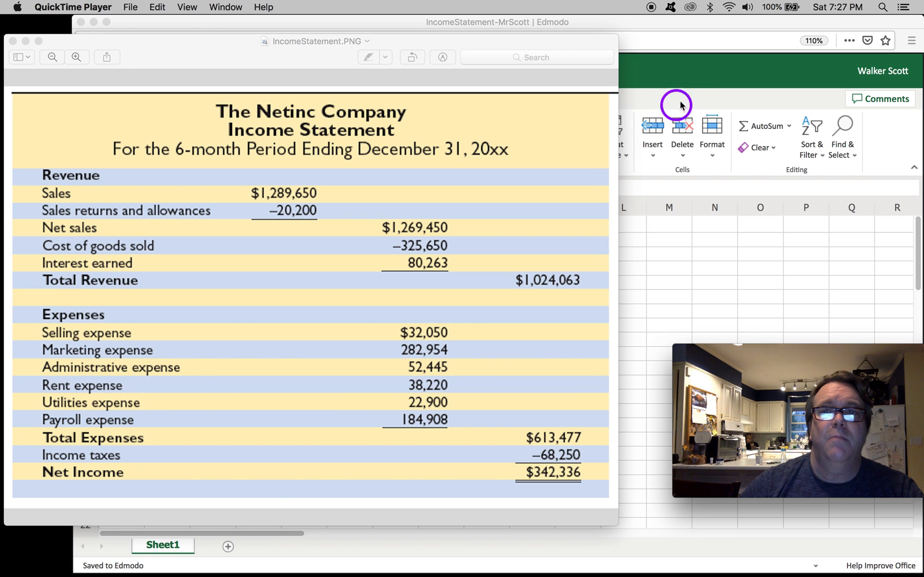
Switch to the IncomeStatement workbook in the browser and widen column D enough to fit the Sales amount.
{"action": "left_click", "coordinate": [692, 80]}
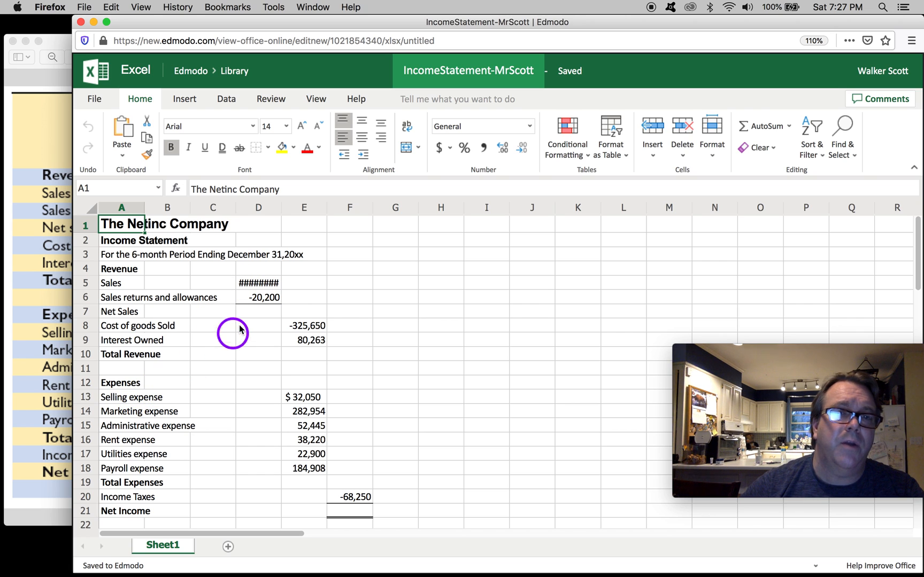
{"action": "left_click", "coordinate": [273, 210]}
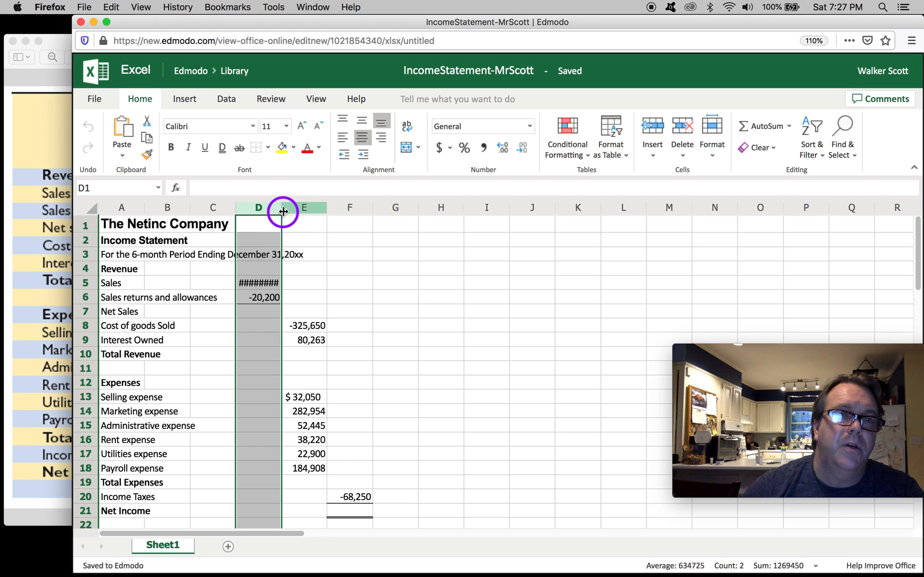
{"action": "left_click_drag", "start_coordinate": [284, 212], "coordinate": [304, 212]}
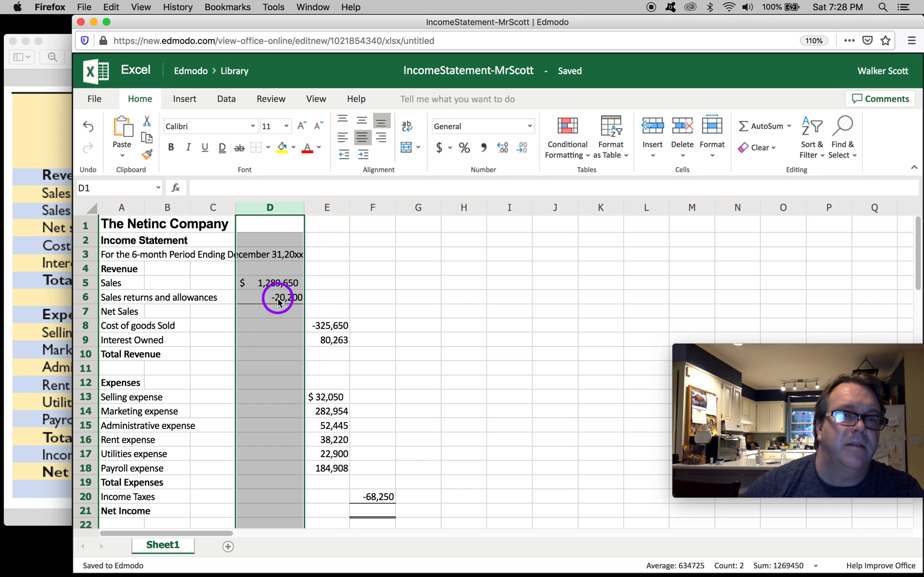
Calculate Net Sales in E7 with AutoSum over D5:D6, after checking the layout in the reference income statement image.
{"action": "left_click", "coordinate": [321, 314]}
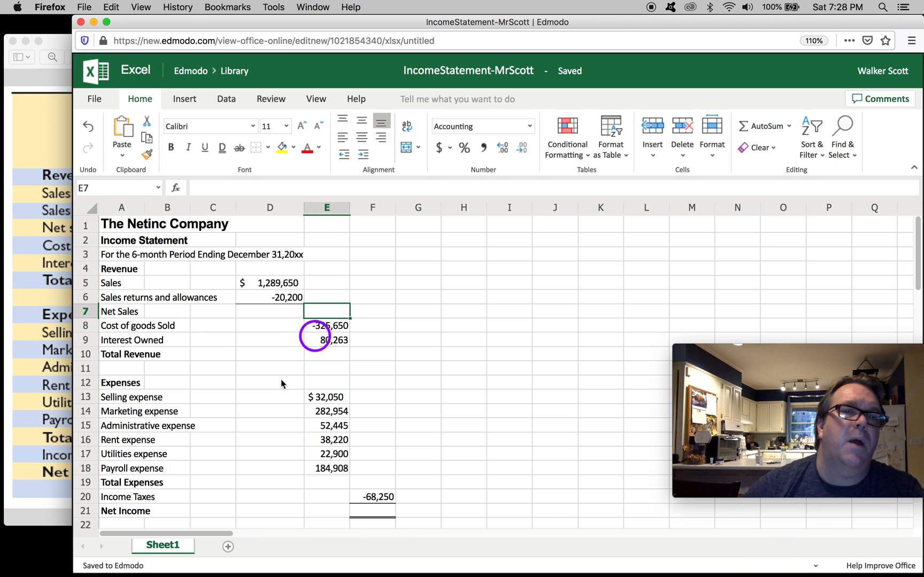
{"action": "left_click", "coordinate": [61, 408]}
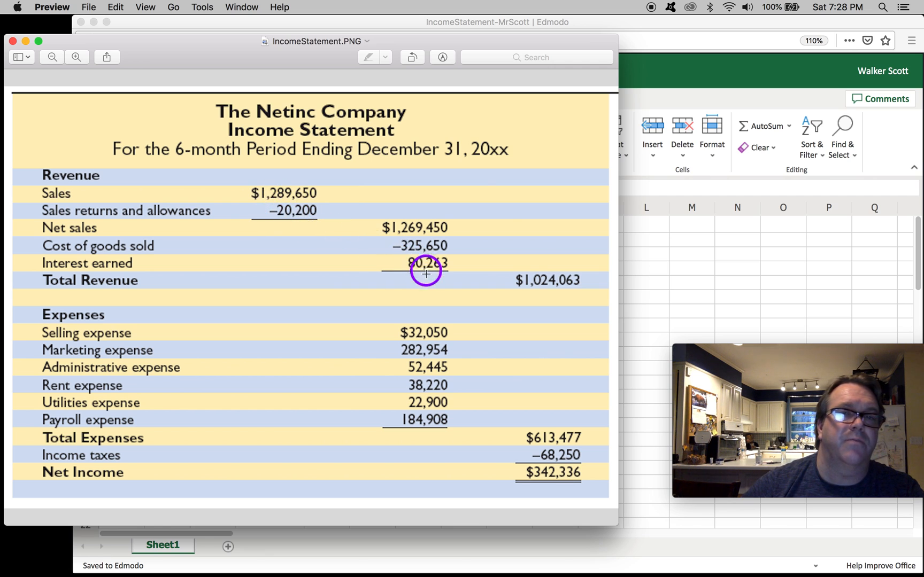
{"action": "left_click", "coordinate": [701, 82]}
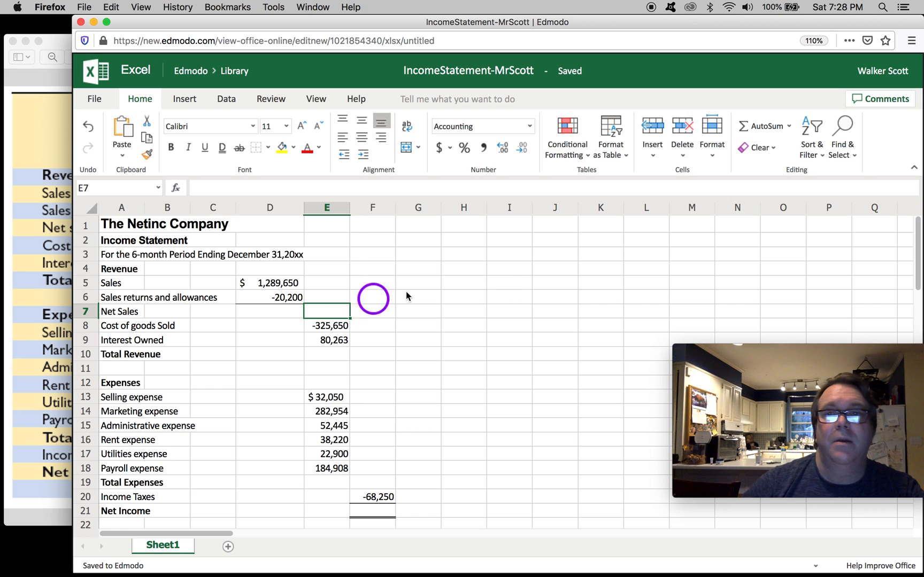
{"action": "left_click", "coordinate": [759, 128]}
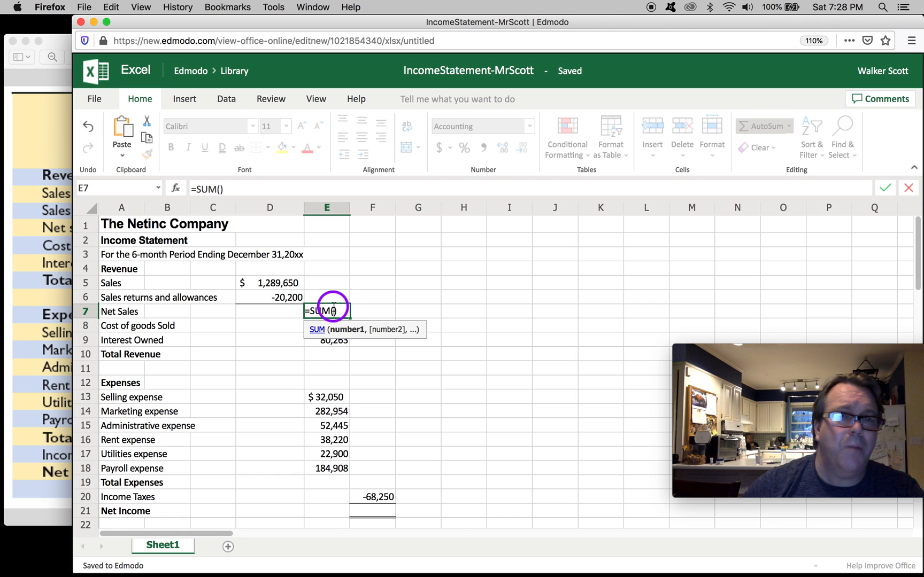
{"action": "left_click", "coordinate": [274, 286]}
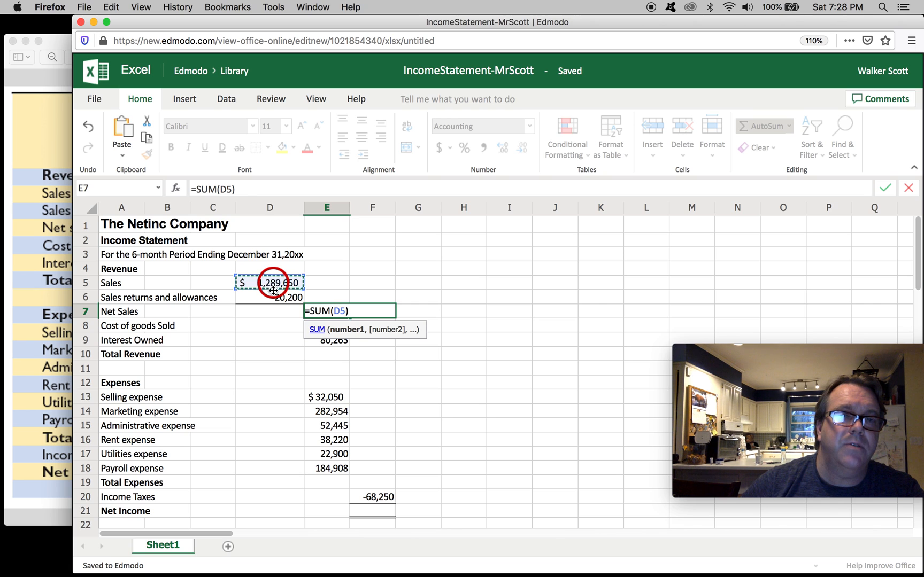
{"action": "left_click_drag", "start_coordinate": [273, 290], "coordinate": [273, 295]}
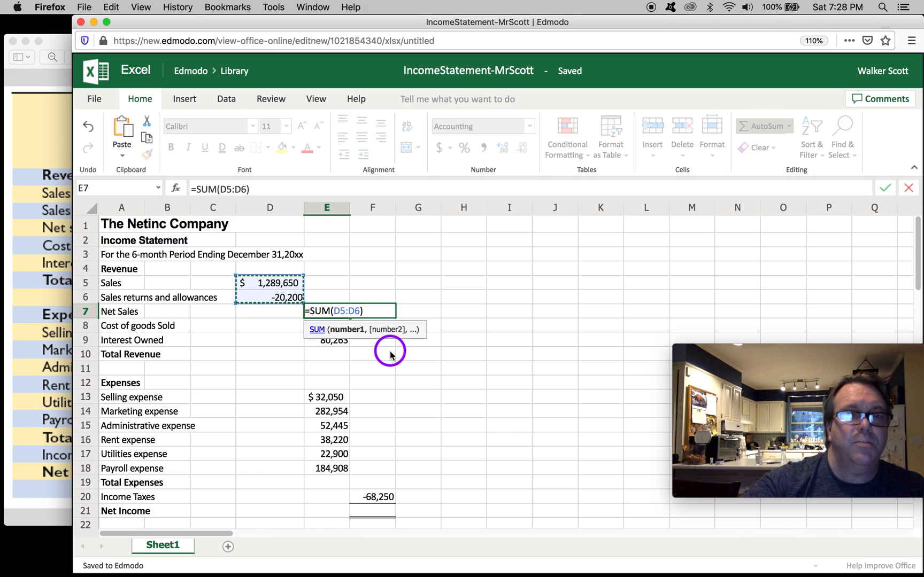
{"action": "key", "text": "Return"}
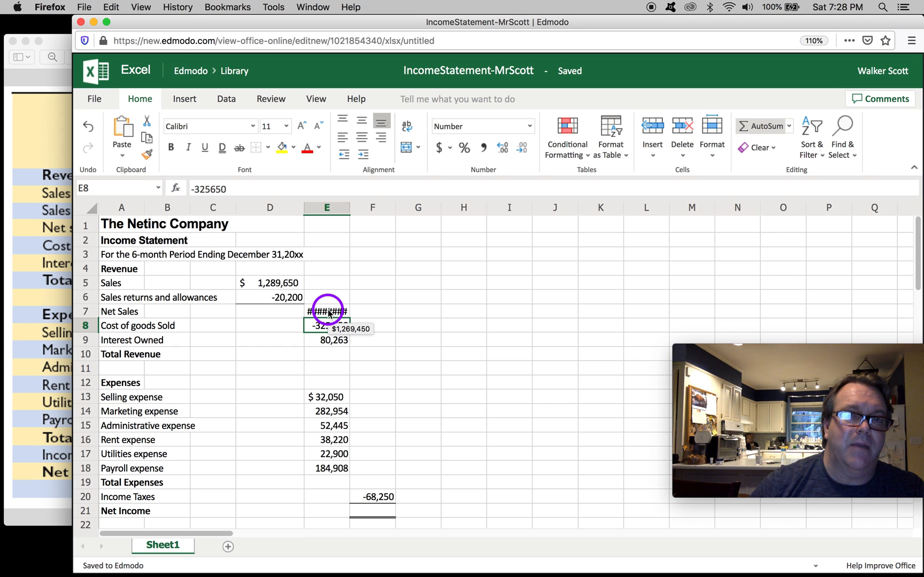
Widen column E to fit the Net Sales amount and select E7 to check its formula.
{"action": "left_click", "coordinate": [342, 210]}
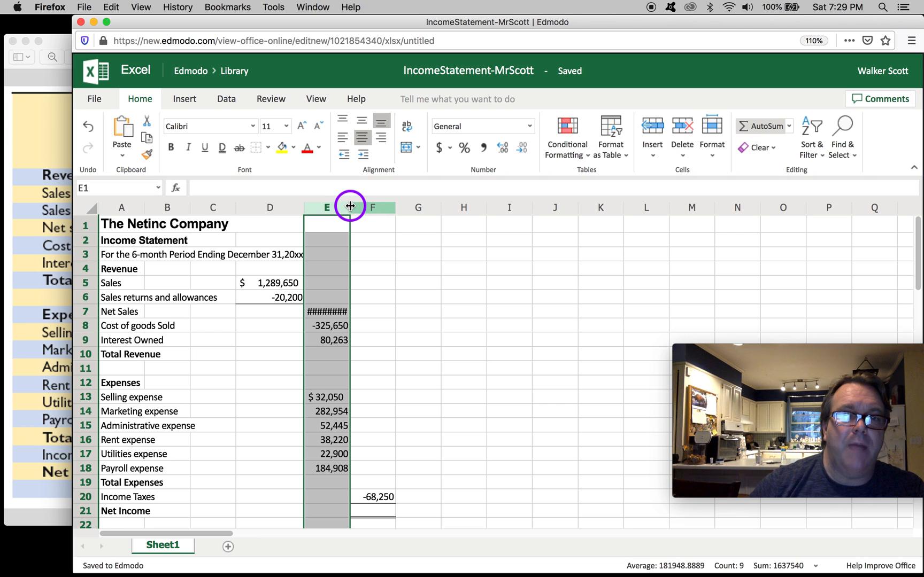
{"action": "left_click_drag", "start_coordinate": [350, 205], "coordinate": [371, 208]}
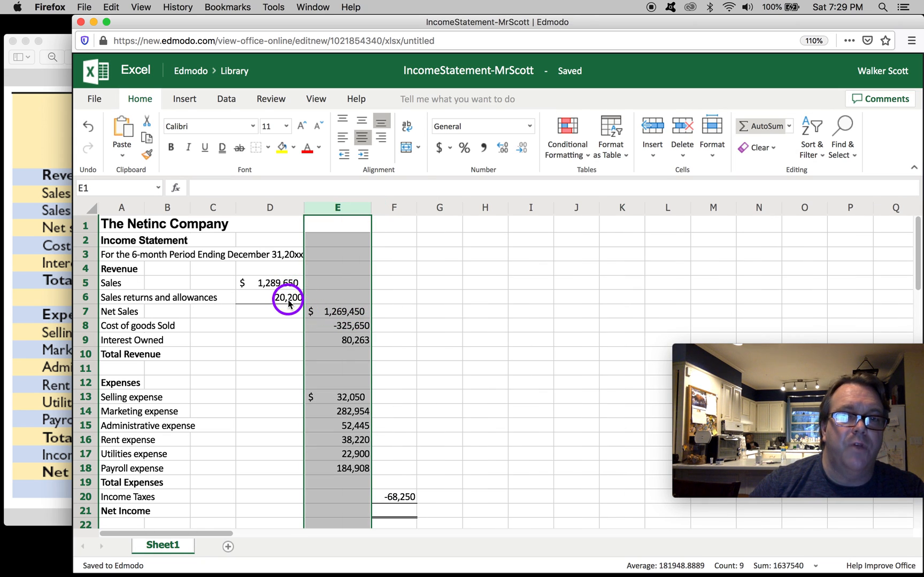
{"action": "left_click", "coordinate": [333, 314]}
{"action": "left_click", "coordinate": [357, 317]}
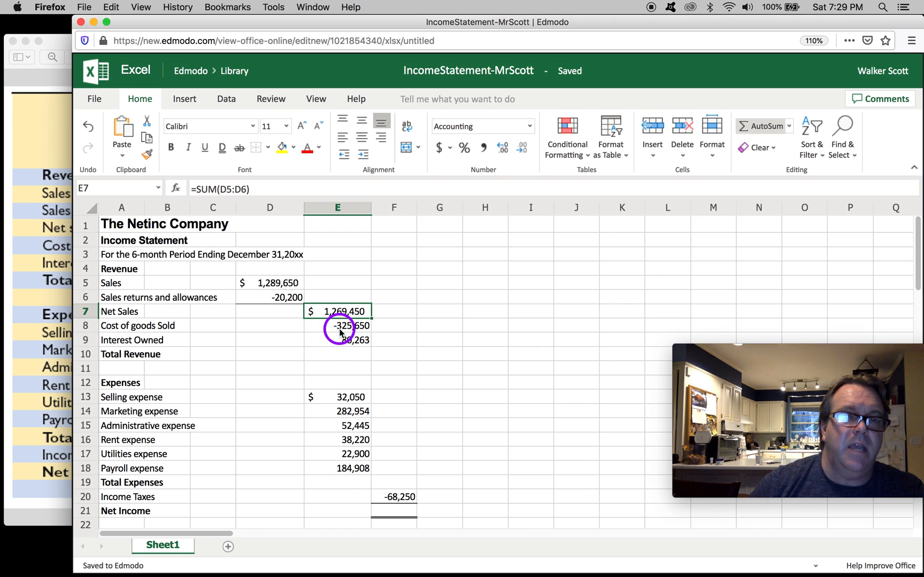
Calculate Total Revenue in F10 with AutoSum over E7:E9 and widen column F to fit the amount.
{"action": "left_click", "coordinate": [388, 357]}
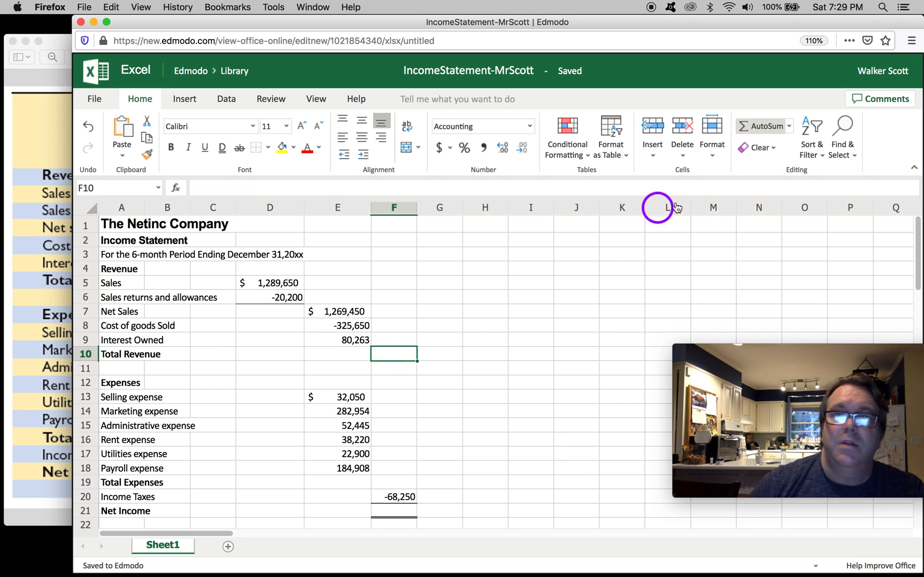
{"action": "left_click", "coordinate": [762, 127]}
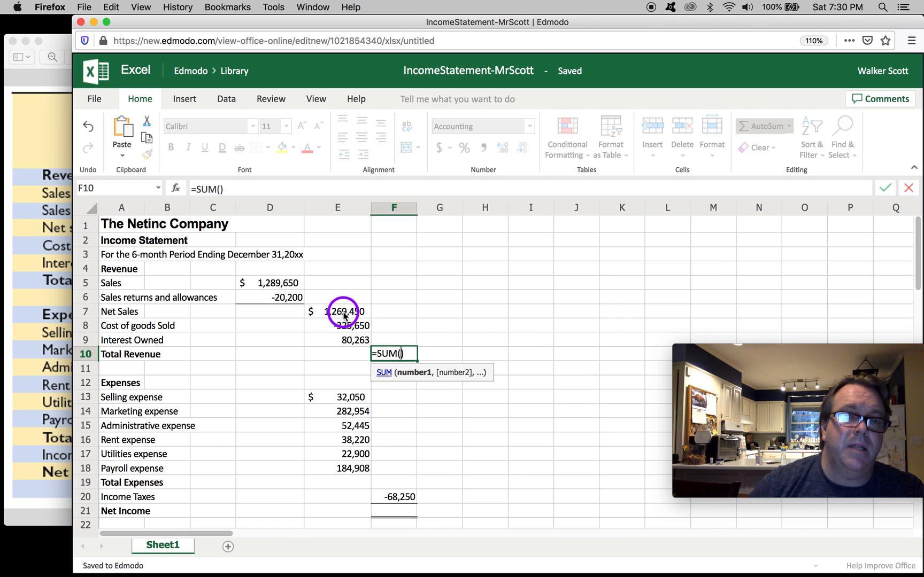
{"action": "left_click_drag", "start_coordinate": [344, 316], "coordinate": [342, 338]}
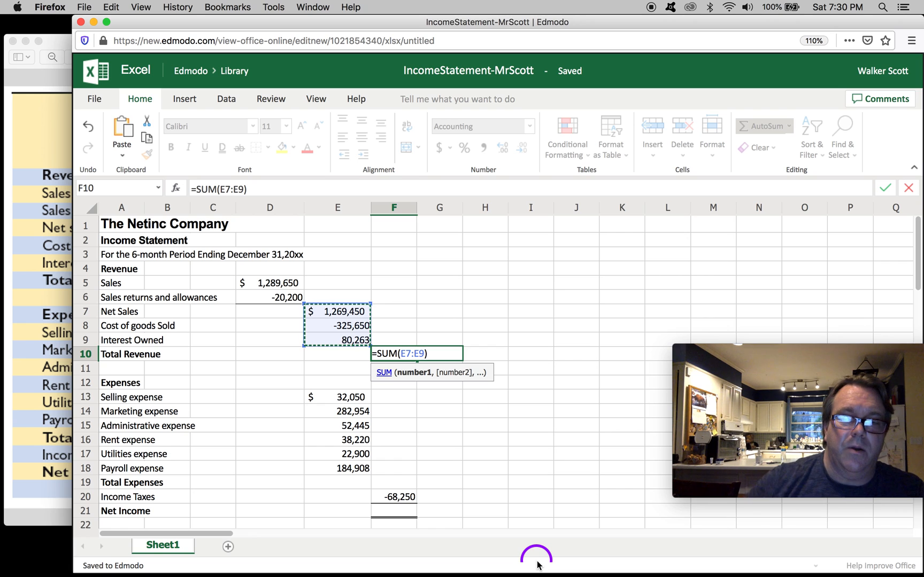
{"action": "key", "text": "Return"}
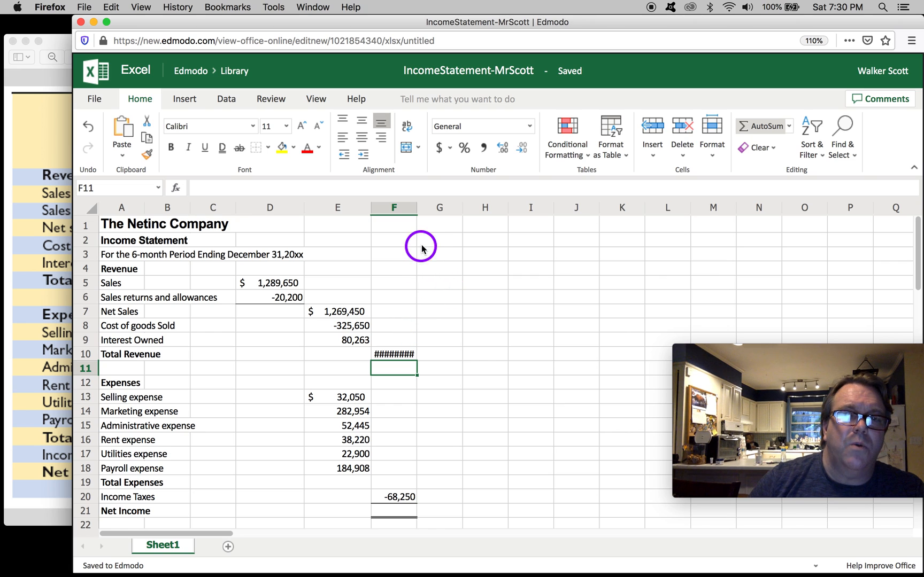
{"action": "left_click_drag", "start_coordinate": [417, 207], "coordinate": [434, 208]}
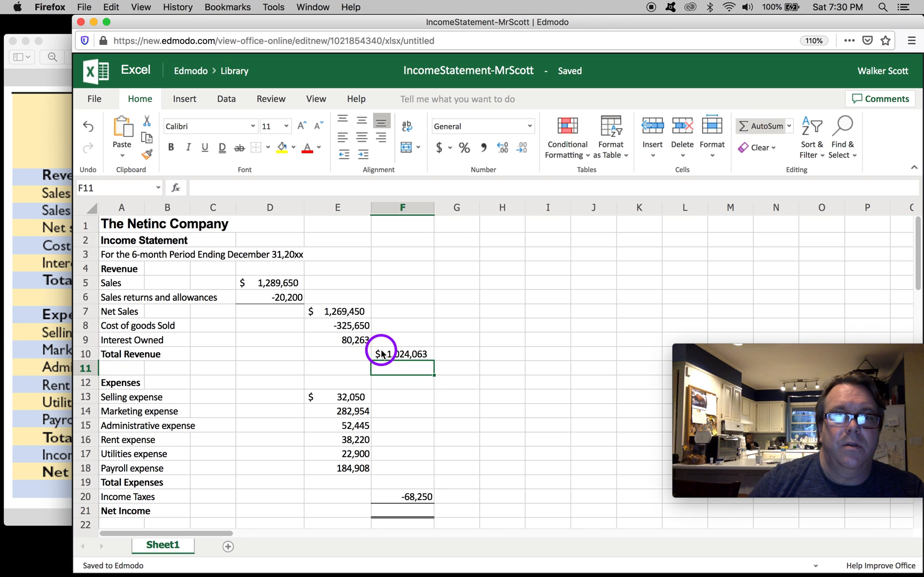
Inspect the formulas behind Total Revenue in F10 and Net Sales in E7 and the ranges they reference.
{"action": "left_click", "coordinate": [381, 354]}
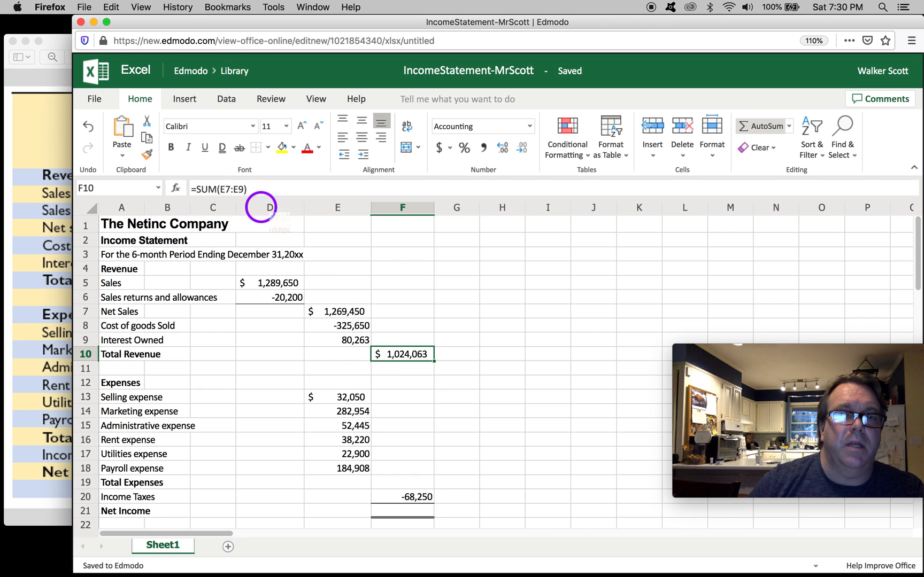
{"action": "double_click", "coordinate": [394, 357]}
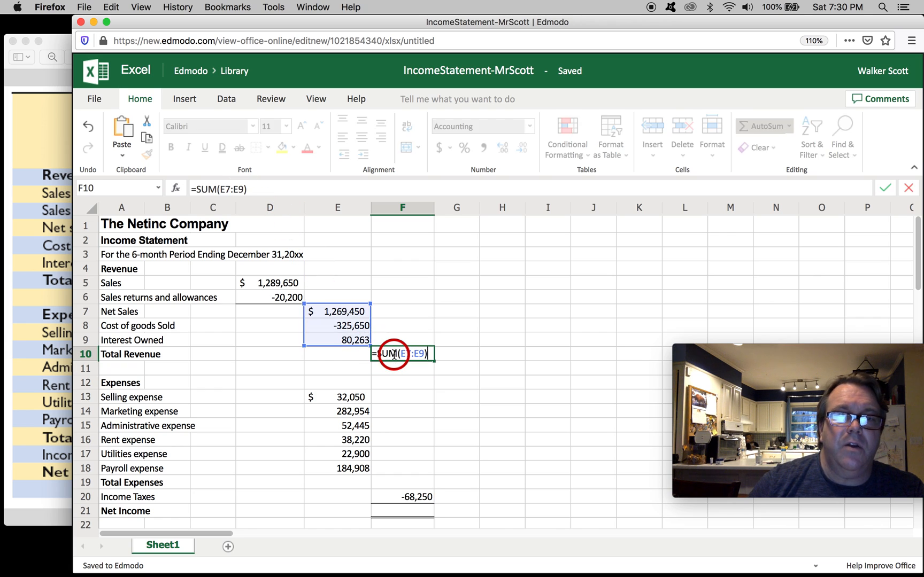
{"action": "left_click", "coordinate": [345, 316]}
{"action": "double_click", "coordinate": [345, 315]}
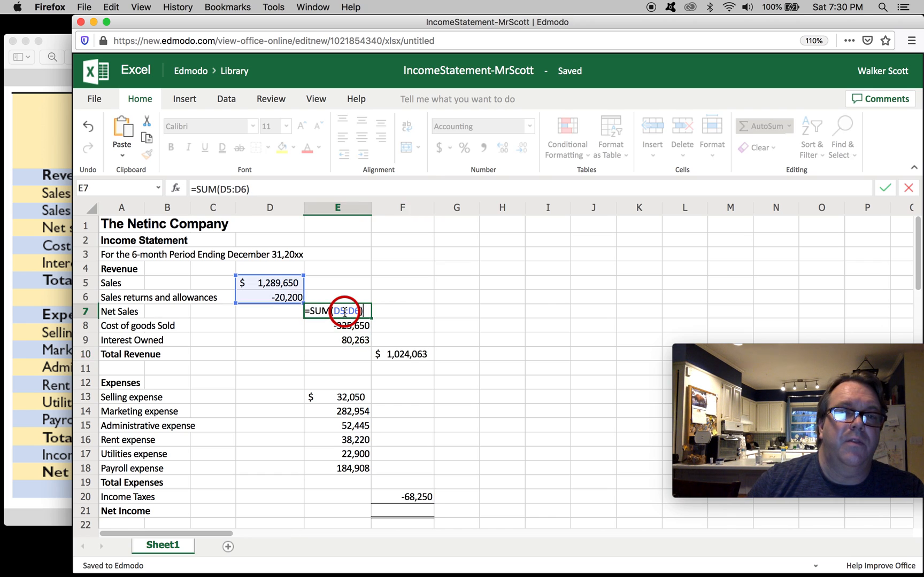
{"action": "left_click", "coordinate": [393, 354]}
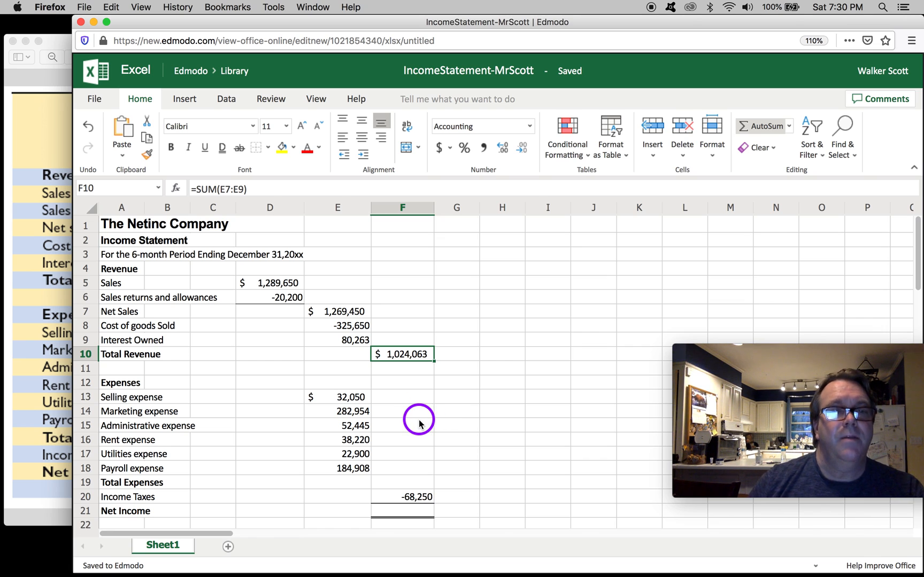
Calculate Total Expenses in F19 with AutoSum, replacing the suggested reference with the expense range E13:E18.
{"action": "left_click", "coordinate": [401, 487]}
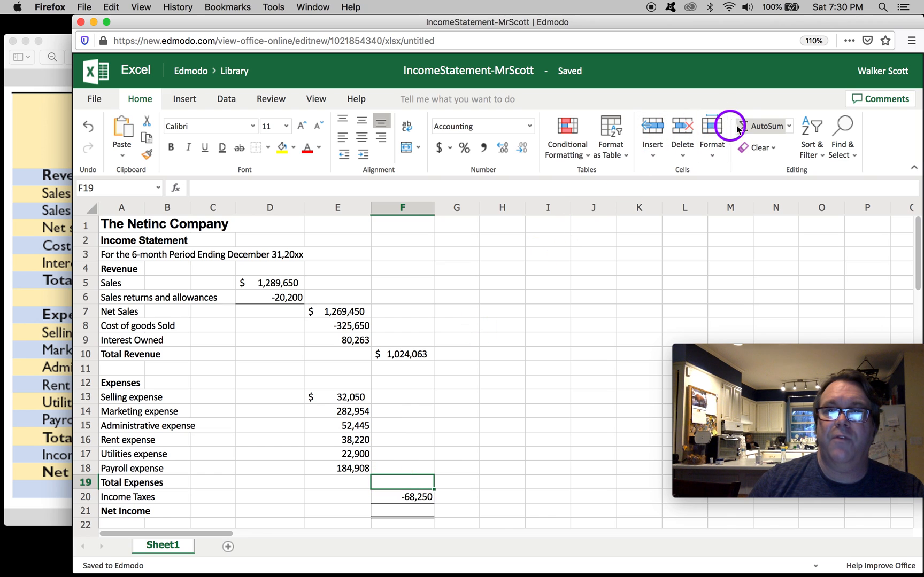
{"action": "left_click", "coordinate": [757, 127]}
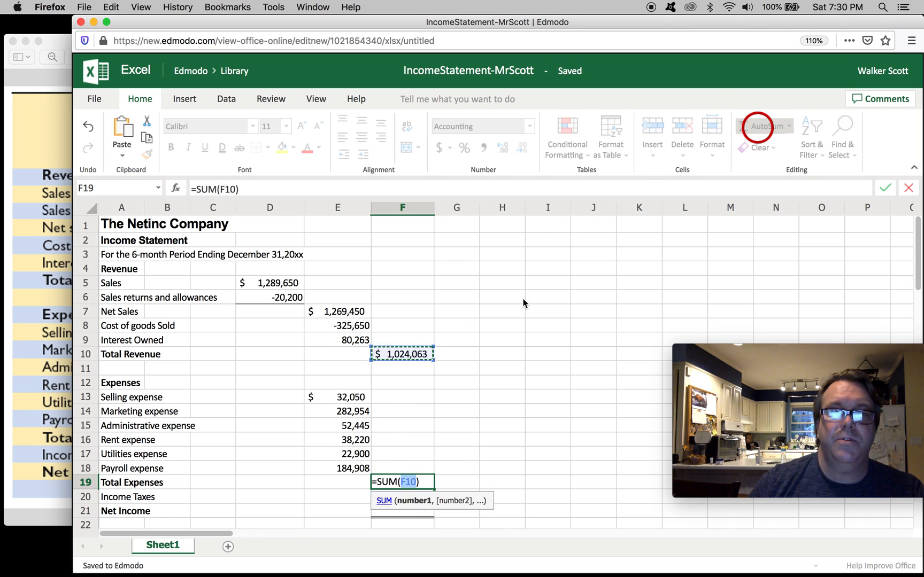
{"action": "left_click_drag", "start_coordinate": [351, 397], "coordinate": [351, 464]}
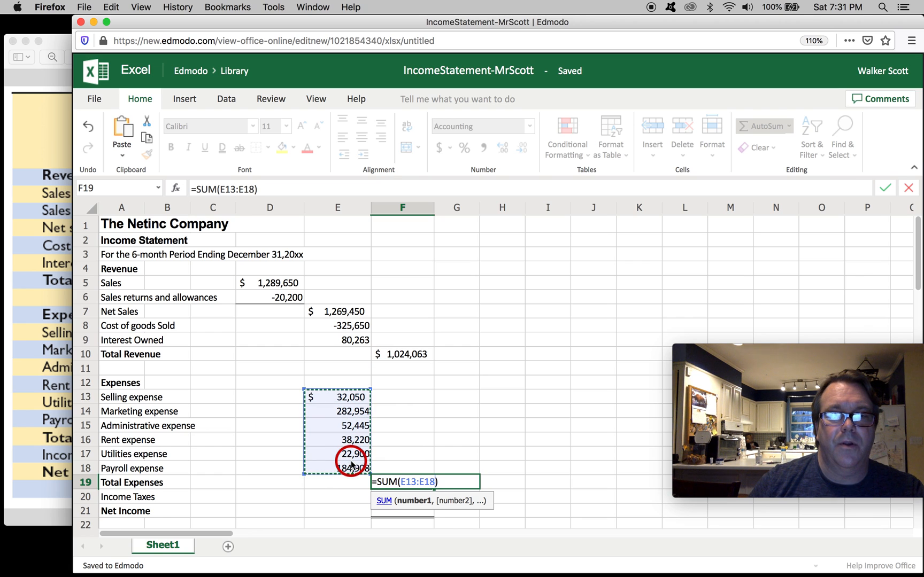
{"action": "key", "text": "Return"}
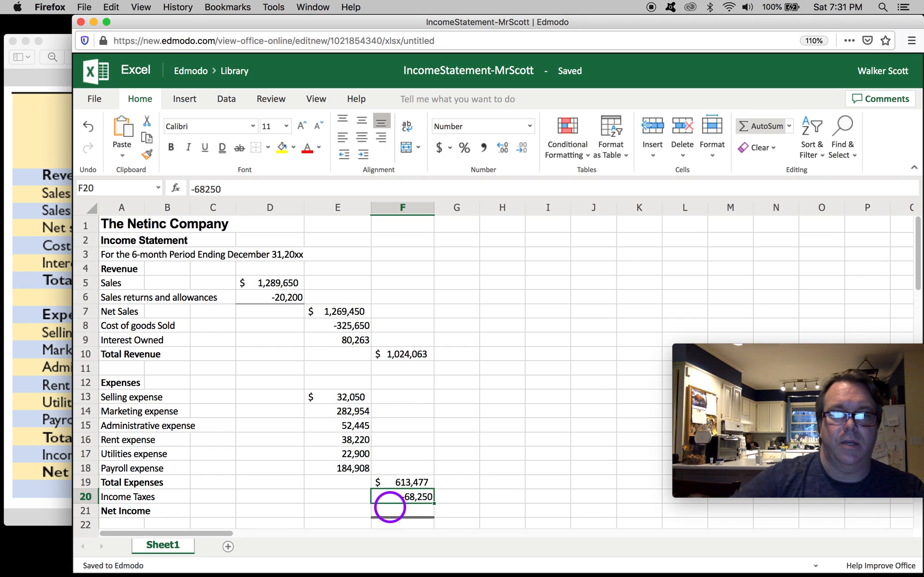
Calculate Net Income in F21 from total revenue, total expenses and income taxes with the formula =F10-F19+F20.
{"action": "left_click", "coordinate": [421, 354]}
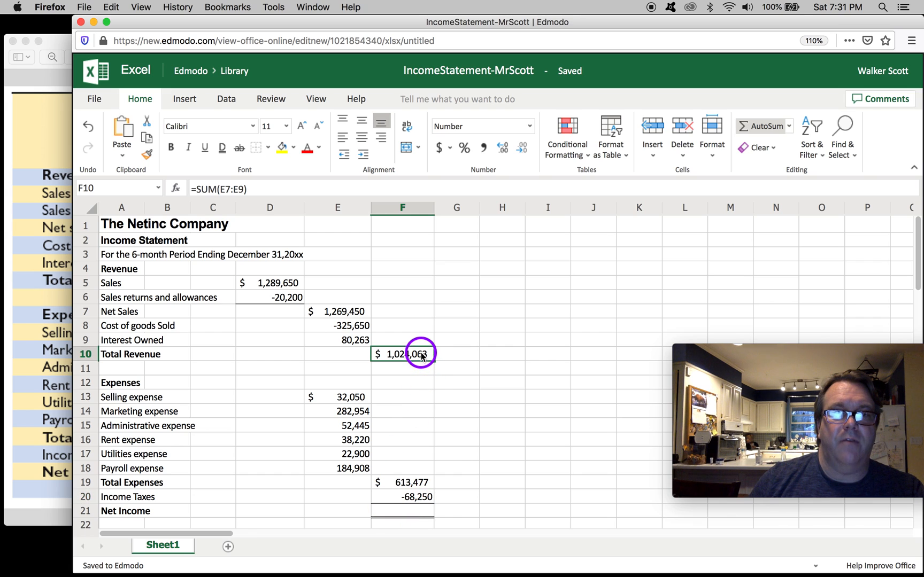
{"action": "left_click", "coordinate": [414, 483]}
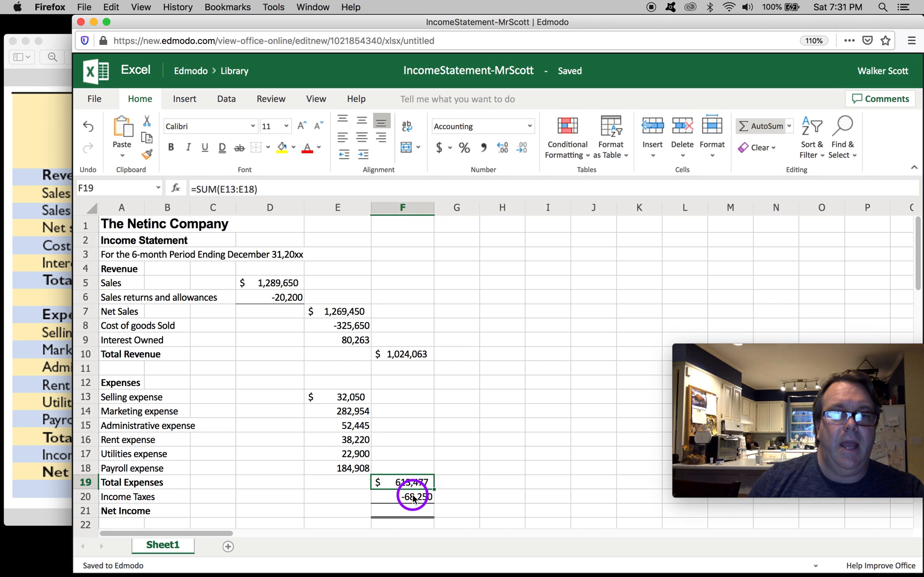
{"action": "left_click", "coordinate": [412, 501]}
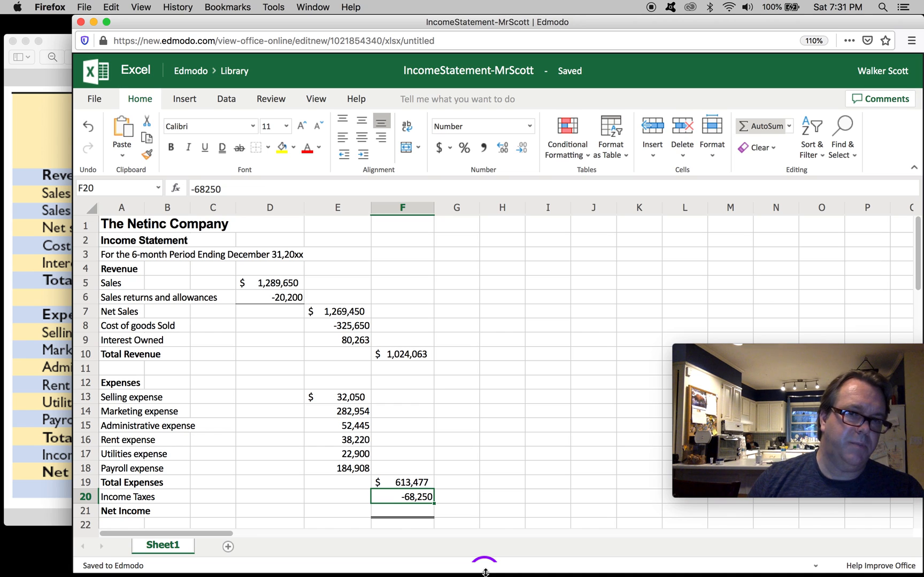
{"action": "left_click", "coordinate": [393, 511]}
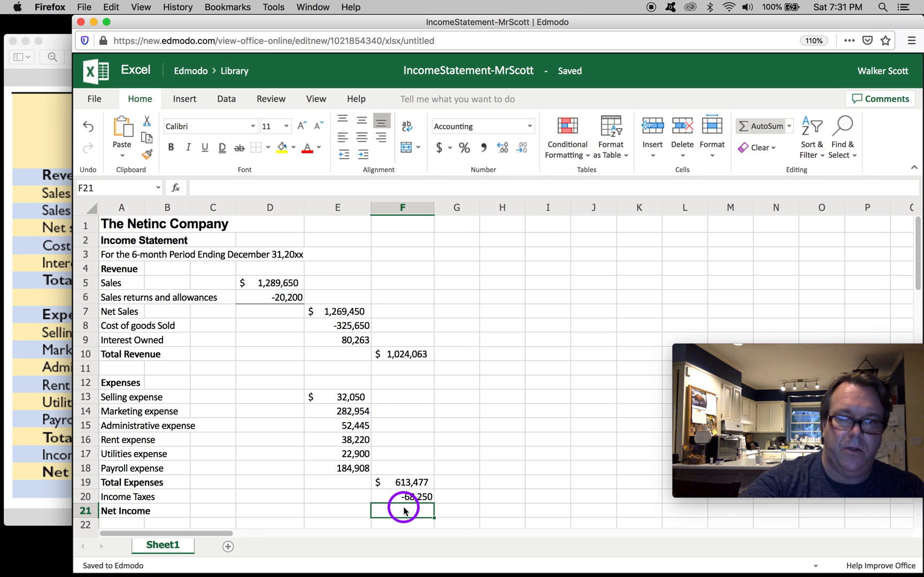
{"action": "type", "text": "="}
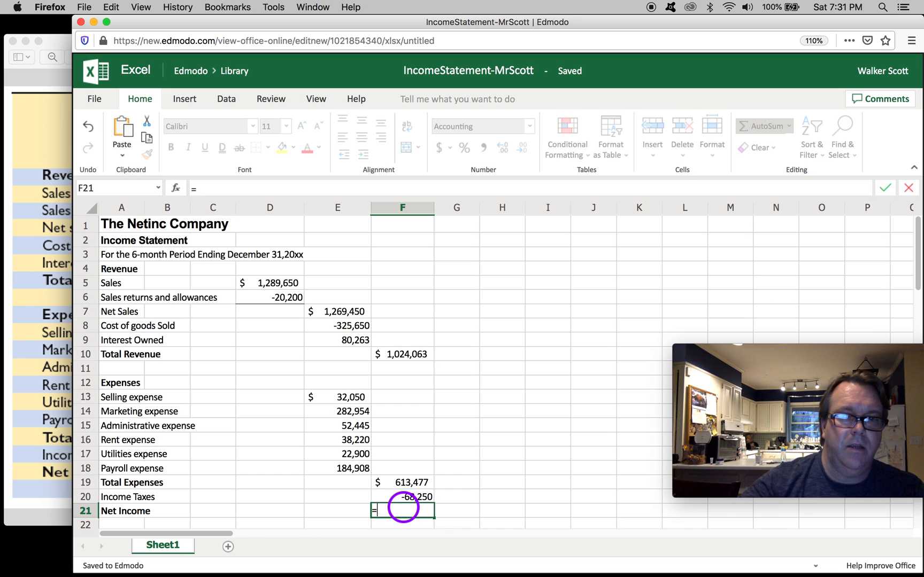
{"action": "left_click", "coordinate": [416, 358]}
{"action": "left_click_drag", "start_coordinate": [379, 511], "coordinate": [394, 511]}
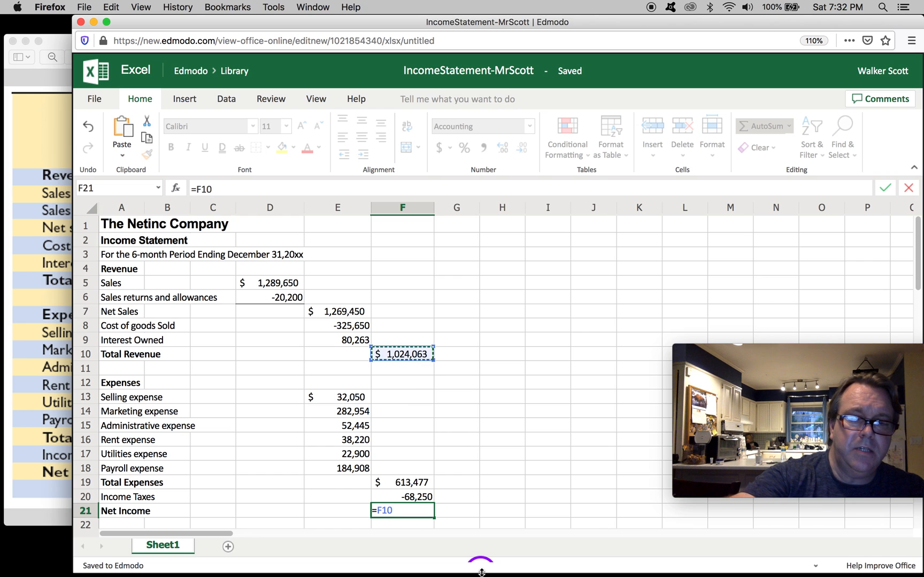
{"action": "type", "text": "-"}
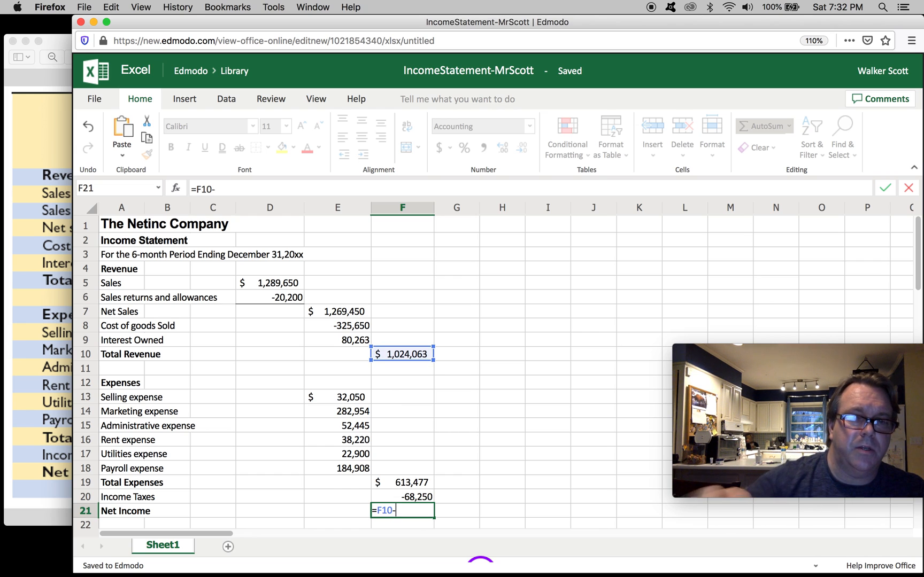
{"action": "left_click", "coordinate": [424, 484]}
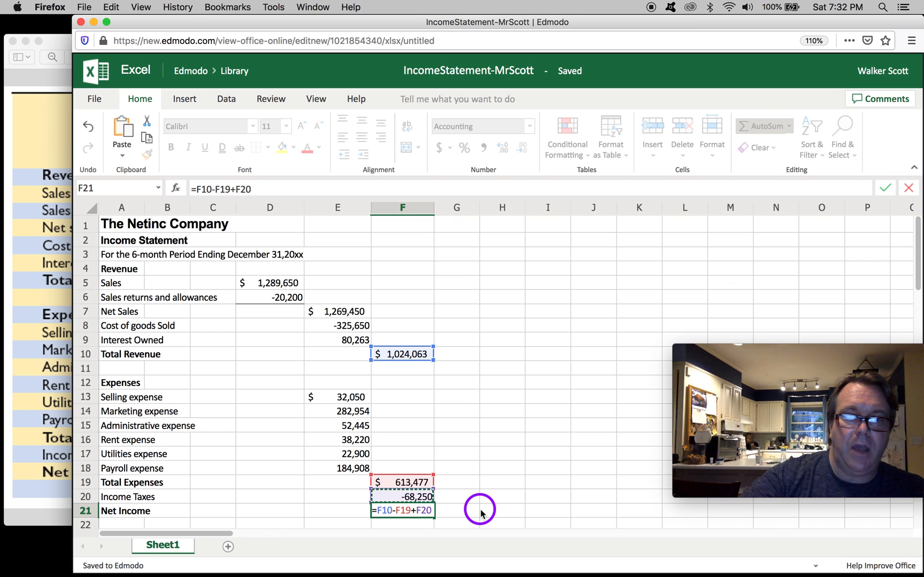
{"action": "key", "text": "Return"}
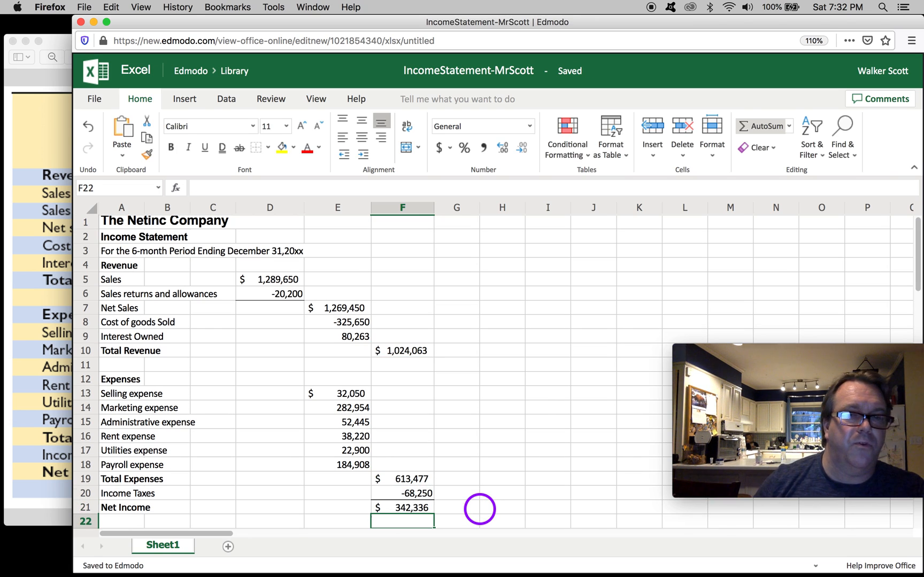
Add a bottom border under the Interest Owned amount in E9, above the Total Revenue row.
{"action": "left_click", "coordinate": [422, 513]}
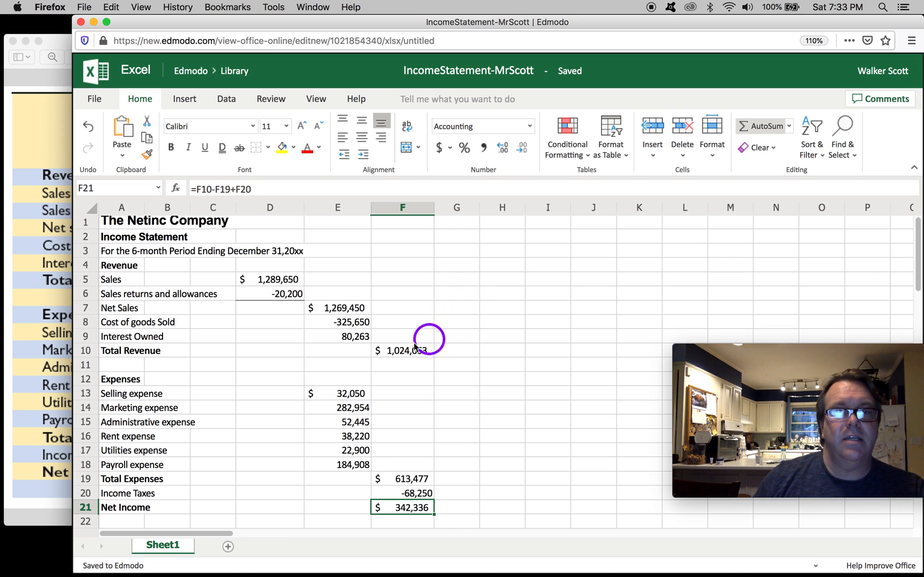
{"action": "left_click", "coordinate": [342, 337]}
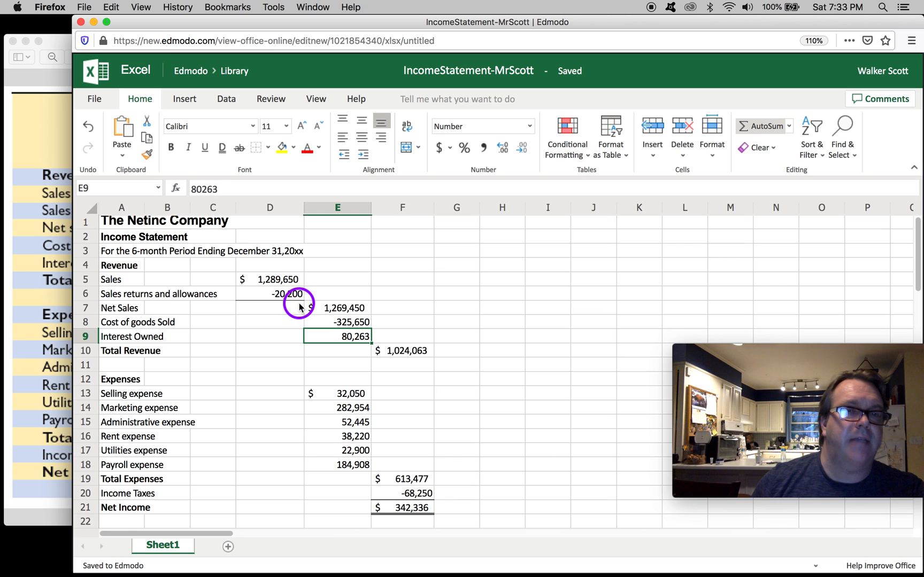
{"action": "left_click", "coordinate": [268, 149]}
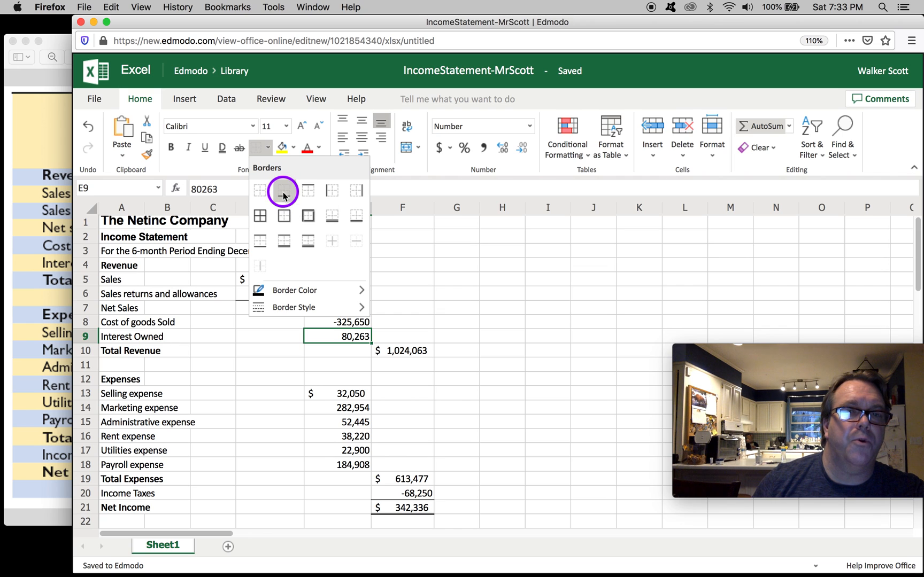
{"action": "left_click", "coordinate": [284, 193]}
{"action": "left_click", "coordinate": [359, 353]}
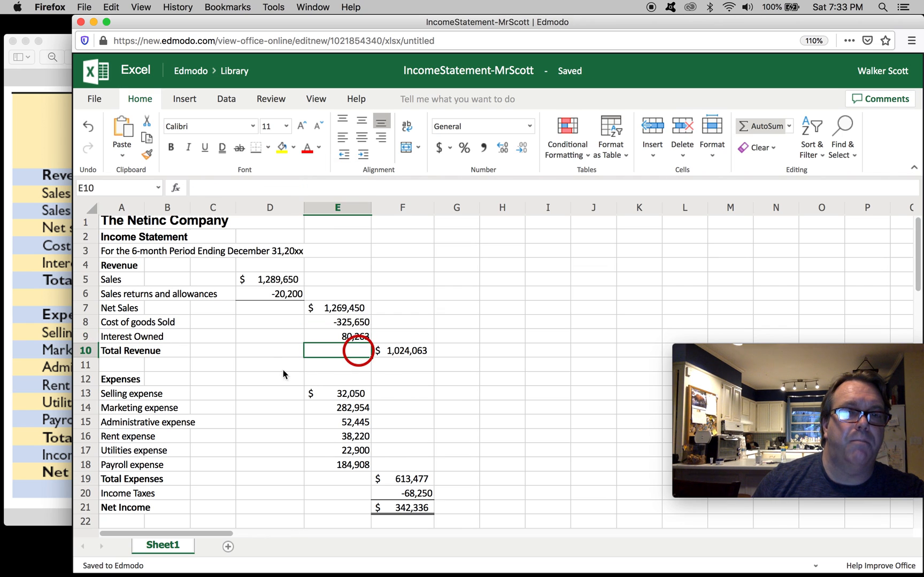
{"action": "left_click", "coordinate": [254, 355]}
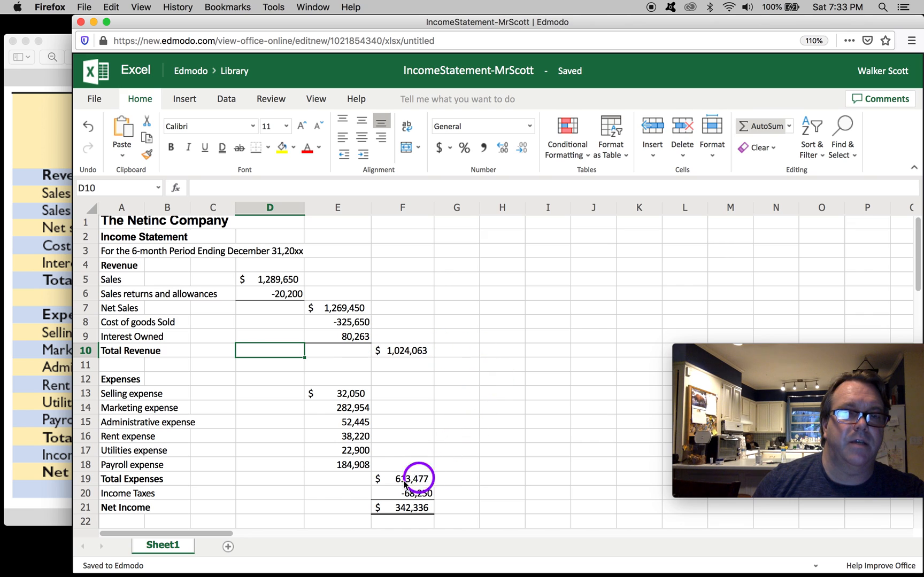
Add a bottom border under the Payroll expense amount in E18, above the Total Expenses row.
{"action": "left_click", "coordinate": [342, 463]}
{"action": "left_click", "coordinate": [265, 158]}
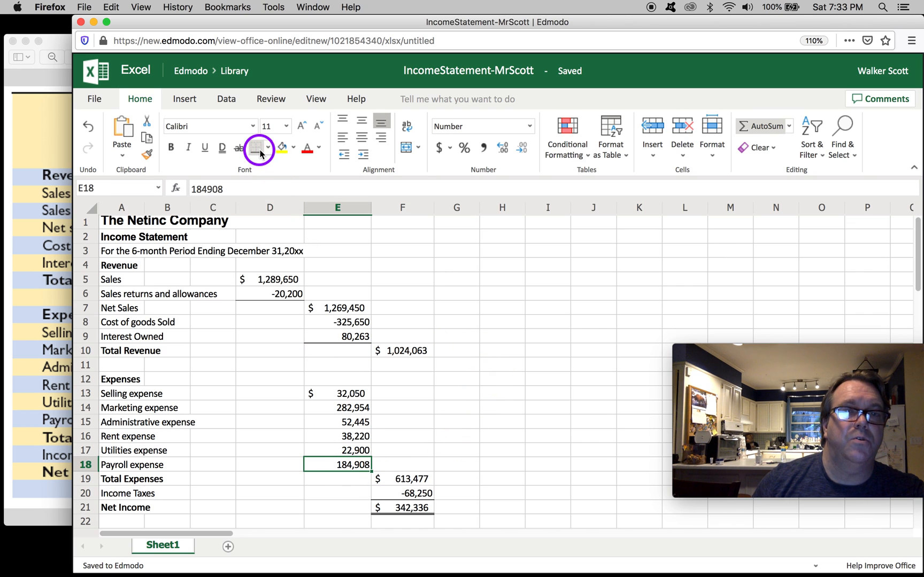
{"action": "left_click", "coordinate": [474, 464]}
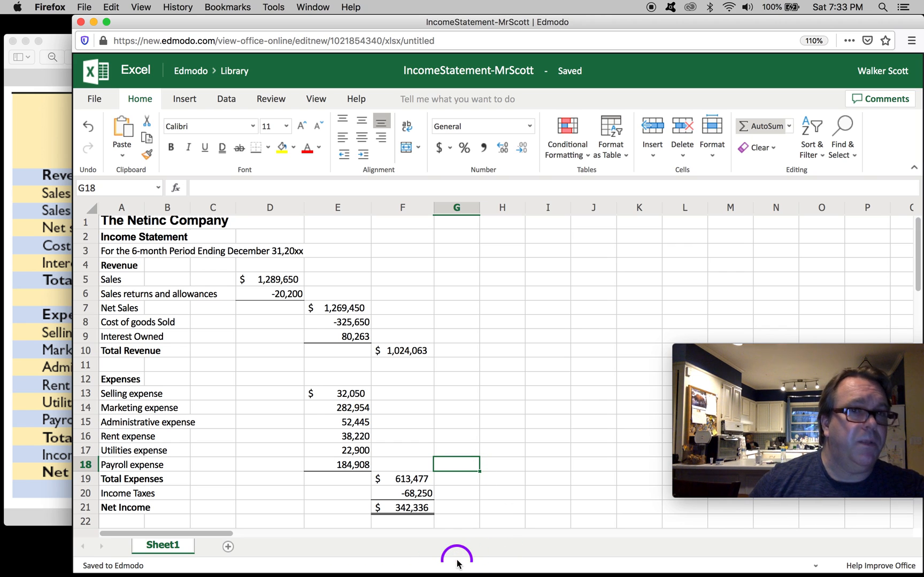
Merge and center the company name title across A1:F1.
{"action": "left_click", "coordinate": [210, 227]}
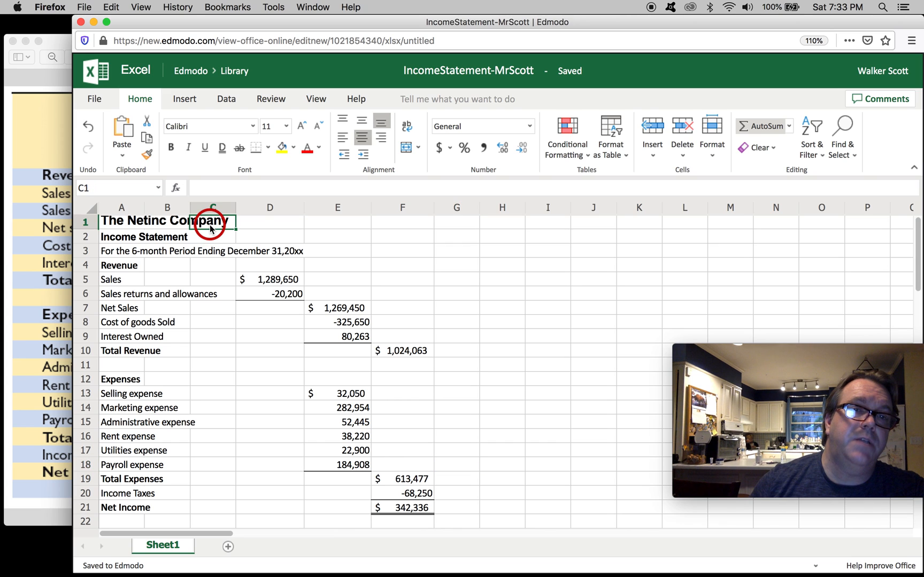
{"action": "left_click", "coordinate": [131, 223]}
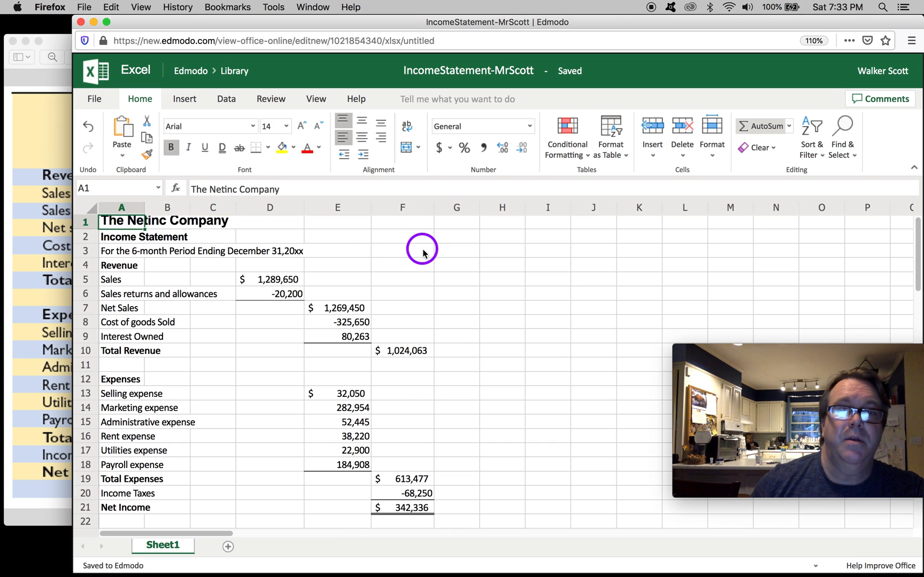
{"action": "left_click_drag", "start_coordinate": [414, 226], "coordinate": [129, 225]}
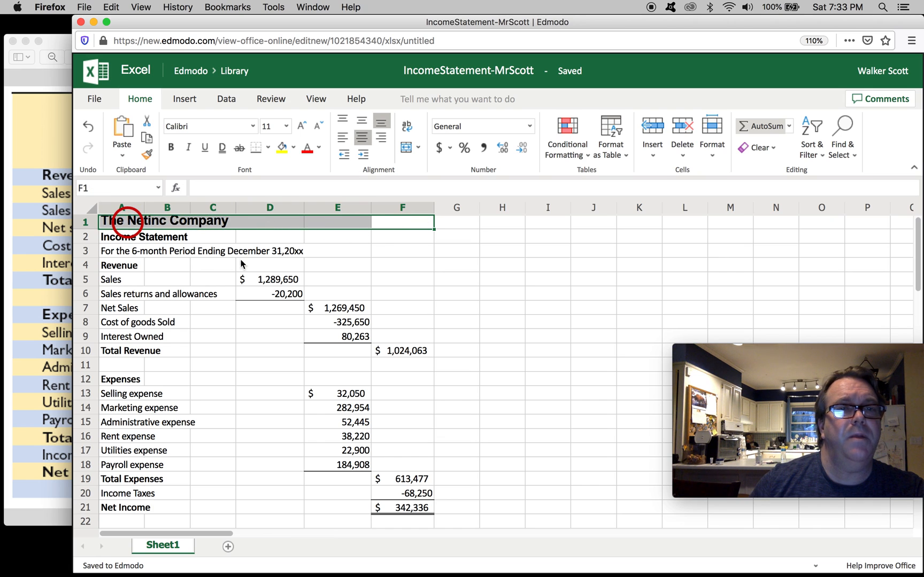
{"action": "left_click", "coordinate": [417, 150]}
{"action": "left_click", "coordinate": [423, 166]}
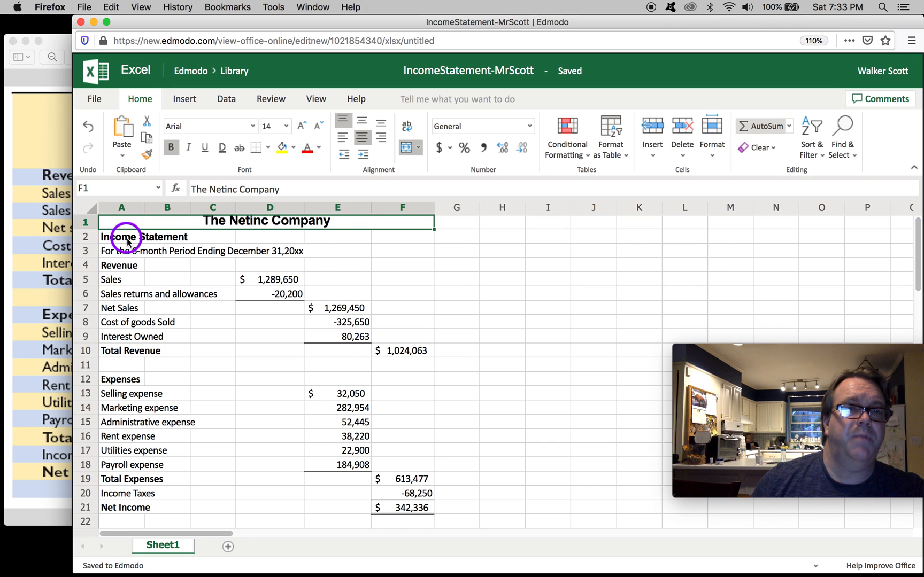
Merge and center the Income Statement heading across A2:F2 and the period line across A3:F3.
{"action": "left_click_drag", "start_coordinate": [408, 235], "coordinate": [113, 240]}
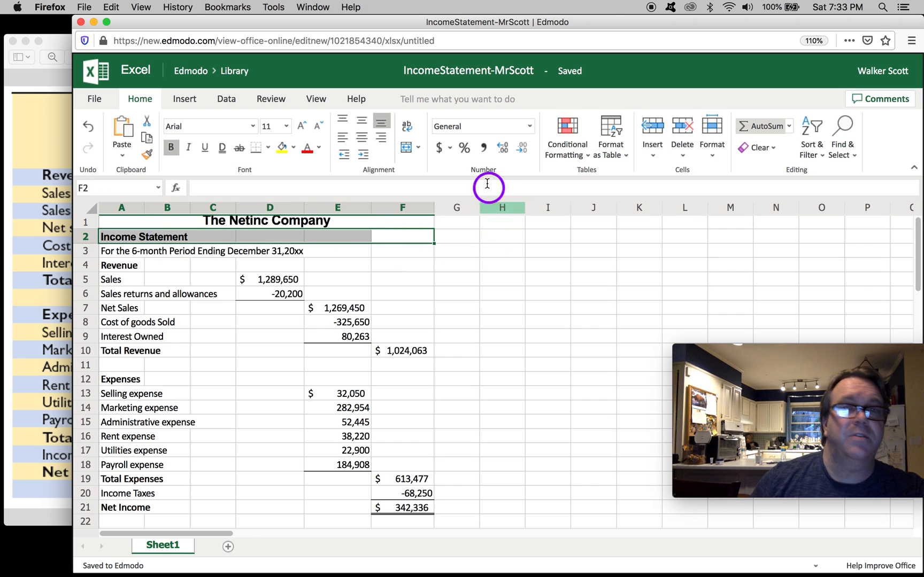
{"action": "left_click", "coordinate": [407, 148]}
{"action": "left_click_drag", "start_coordinate": [402, 250], "coordinate": [132, 249]}
{"action": "left_click", "coordinate": [407, 148]}
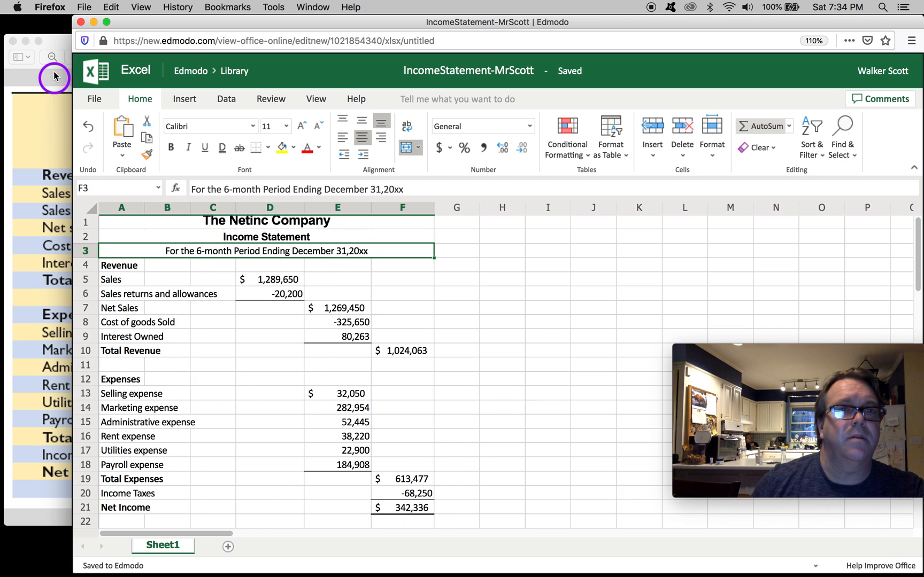
Compare the finished worksheet with the reference image IncomeStatement.PNG in Preview, and return to the spreadsheet.
{"action": "left_click", "coordinate": [52, 121]}
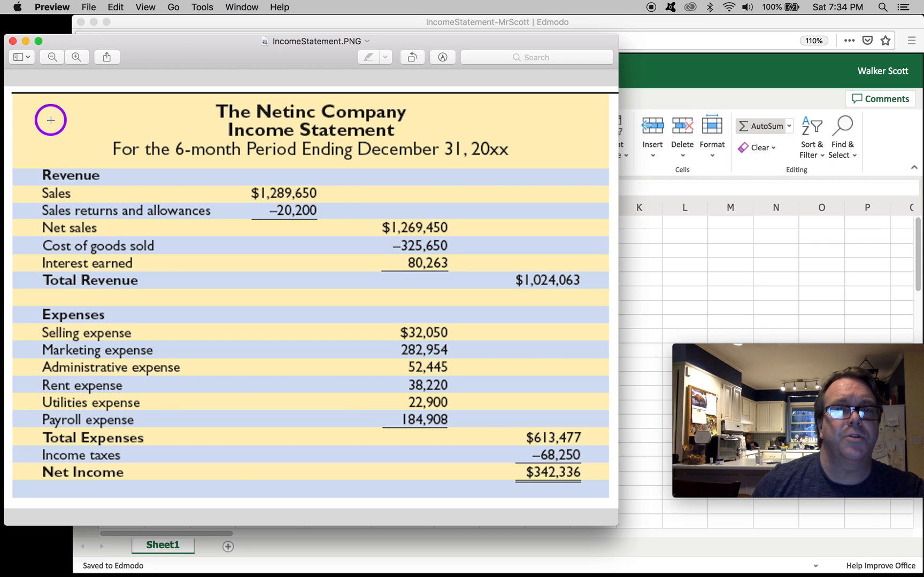
{"action": "left_click", "coordinate": [659, 67]}
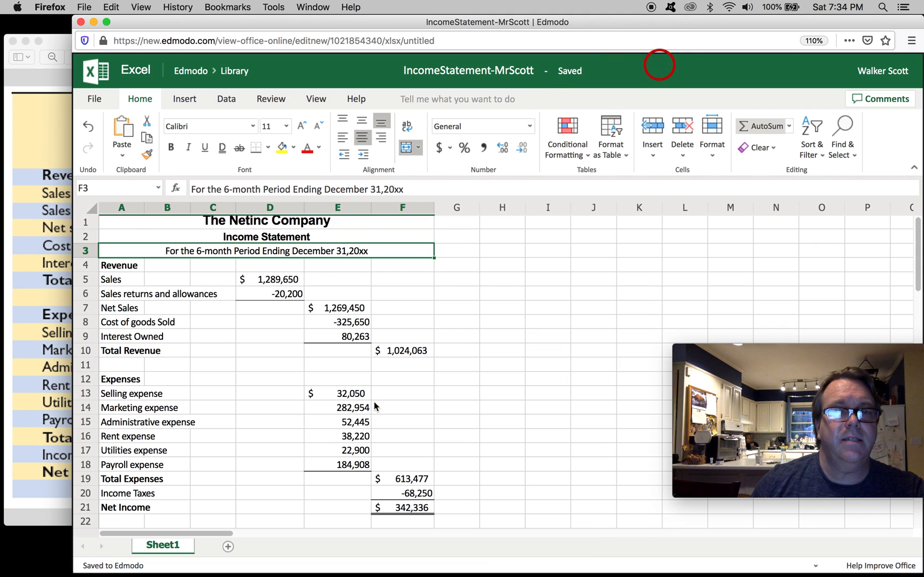